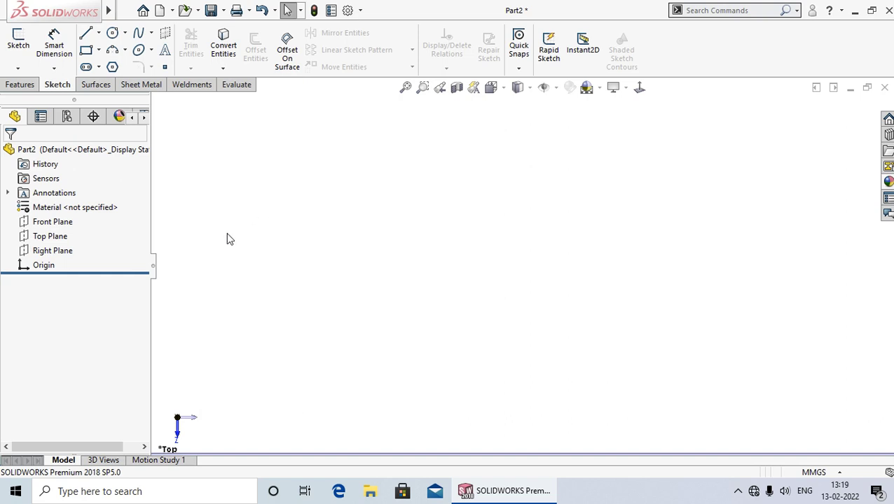
Sketch on the Top Plane and place three points: at the origin, to its right, and upper right
{"action": "right_click", "coordinate": [36, 236]}
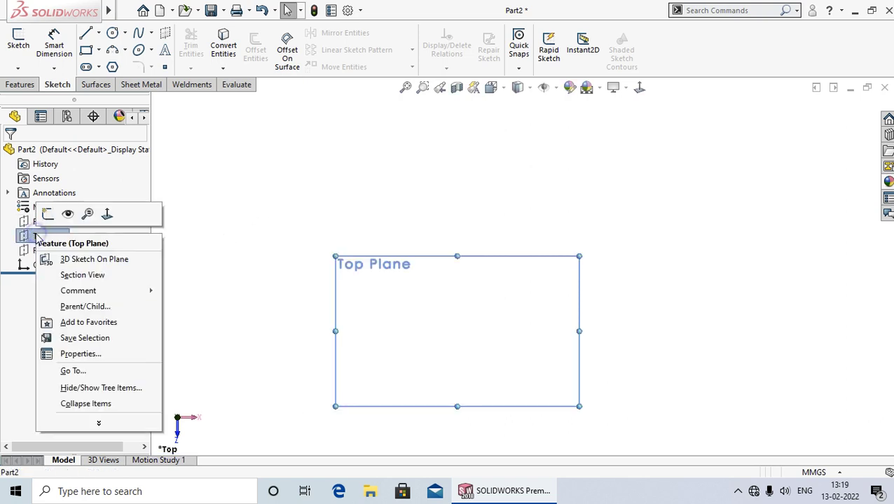
{"action": "left_click", "coordinate": [48, 213]}
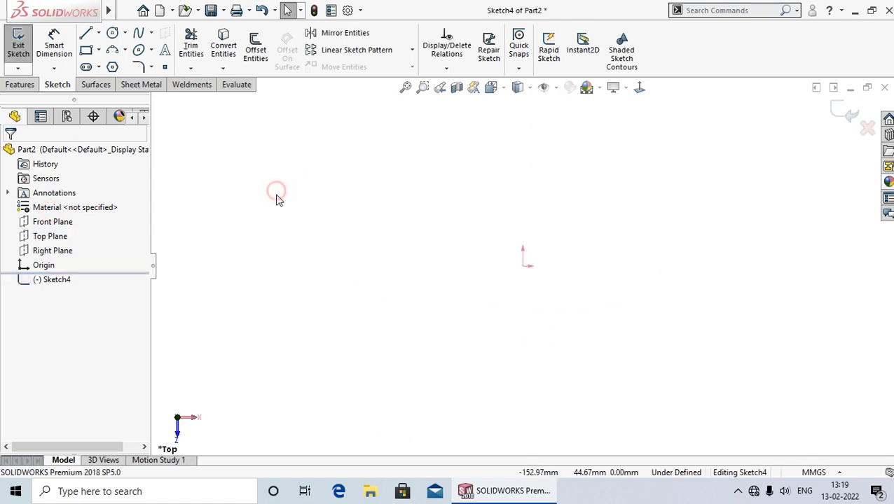
{"action": "left_click", "coordinate": [166, 69]}
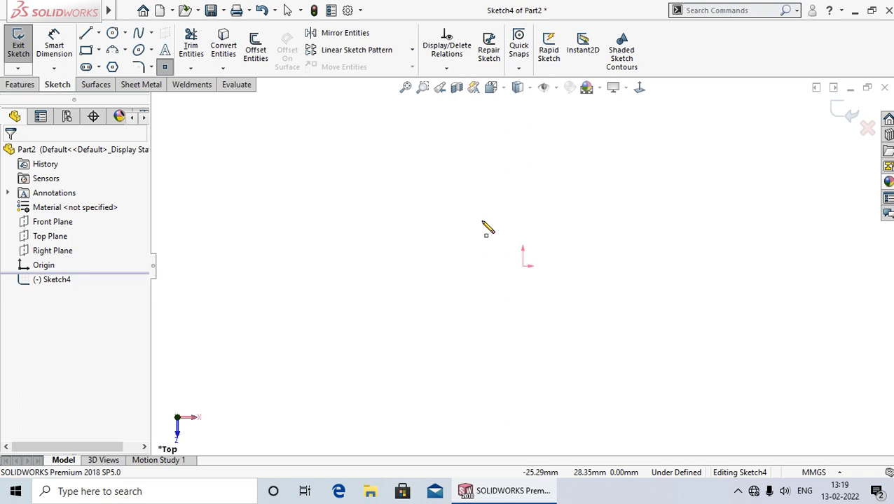
{"action": "left_click", "coordinate": [524, 268]}
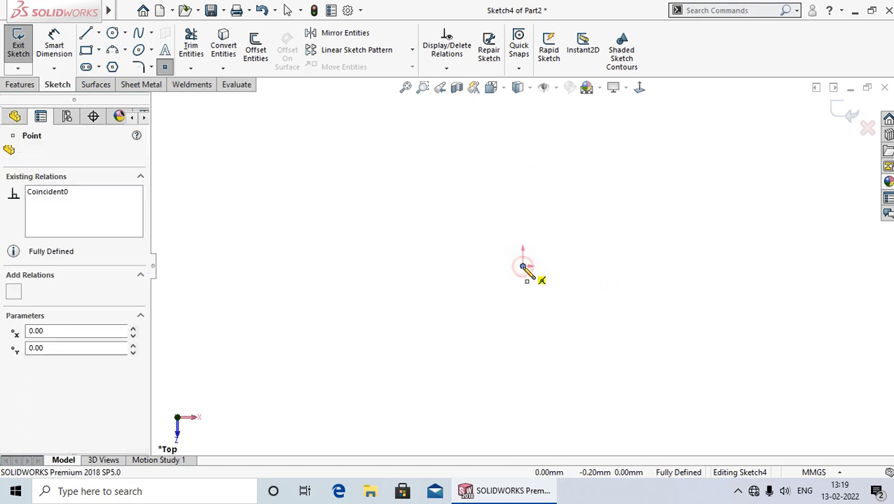
{"action": "left_click", "coordinate": [685, 266]}
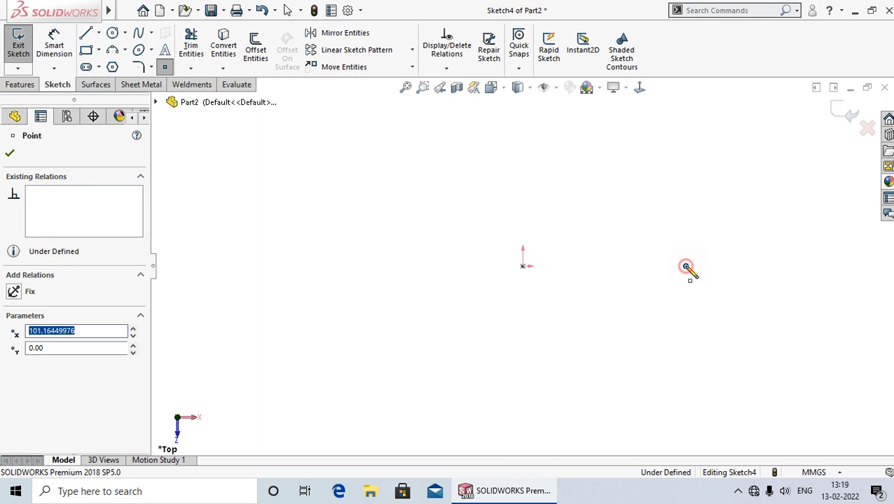
{"action": "left_click", "coordinate": [596, 129]}
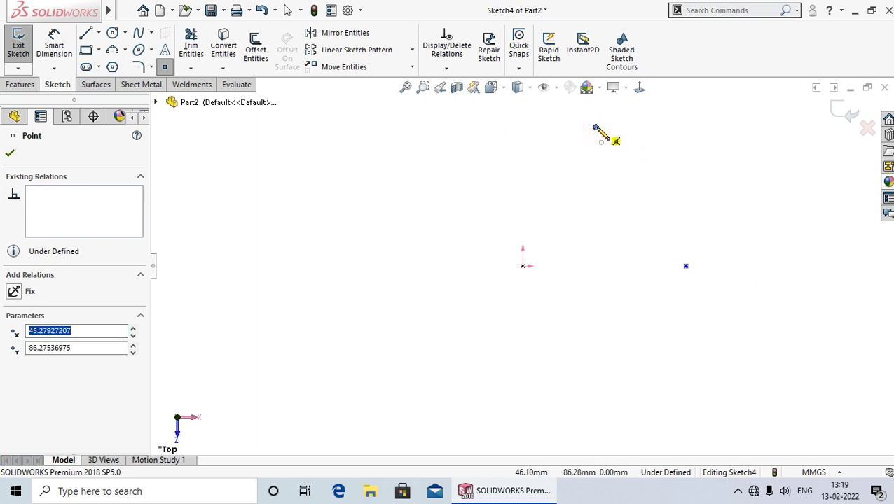
{"action": "right_click", "coordinate": [595, 130]}
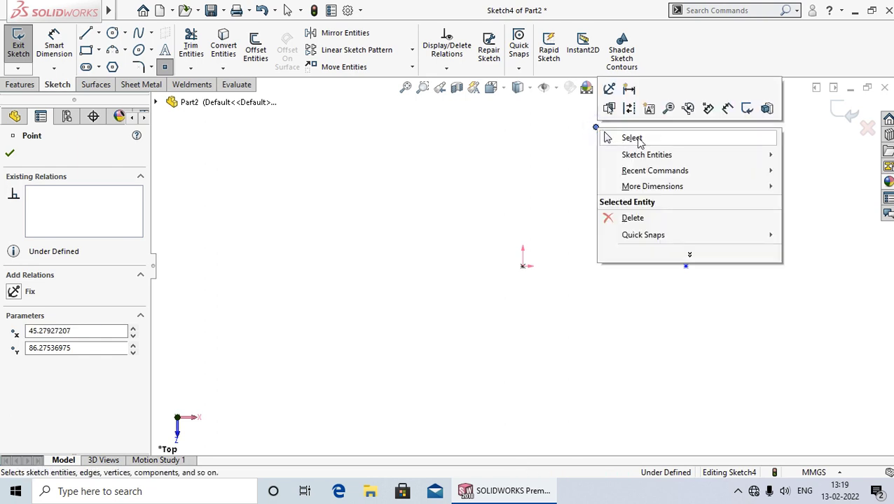
{"action": "left_click", "coordinate": [616, 138]}
{"action": "scroll", "coordinate": [662, 189], "scroll_direction": "down", "scroll_amount": 1}
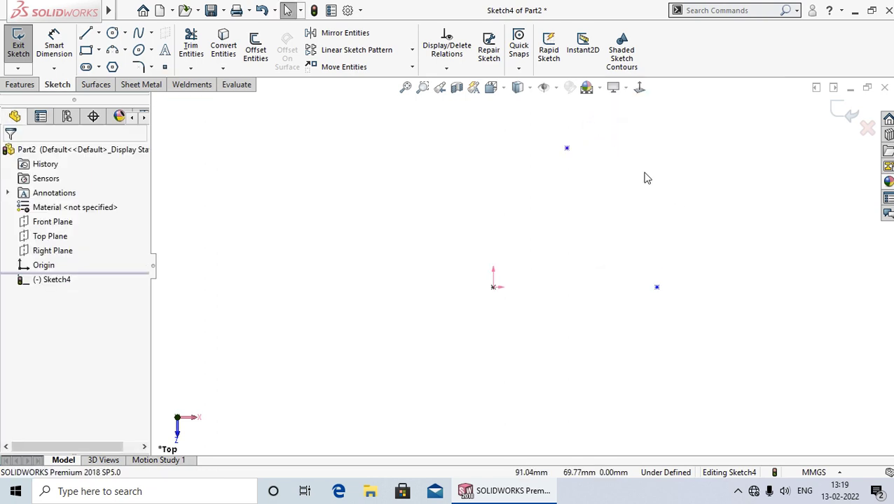
Dimension the horizontal distance from the origin point to the right point as 100 mm
{"action": "left_click", "coordinate": [54, 45]}
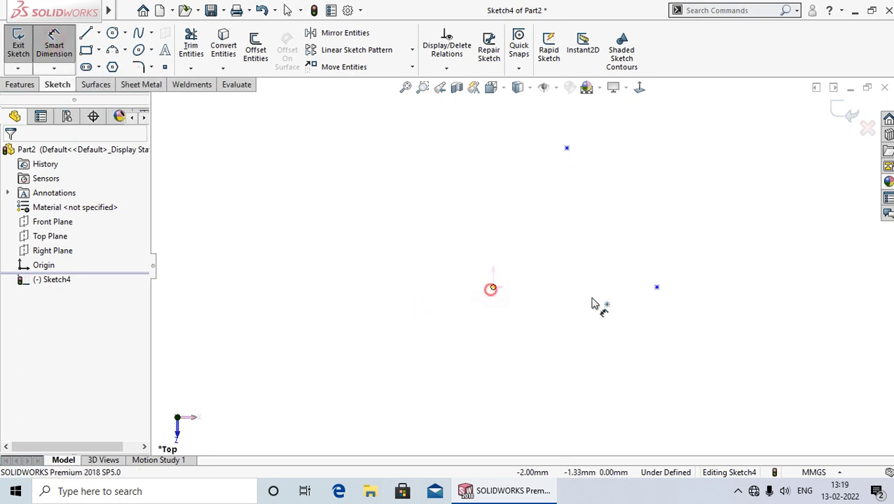
{"action": "left_click", "coordinate": [658, 288]}
{"action": "left_click", "coordinate": [579, 351]}
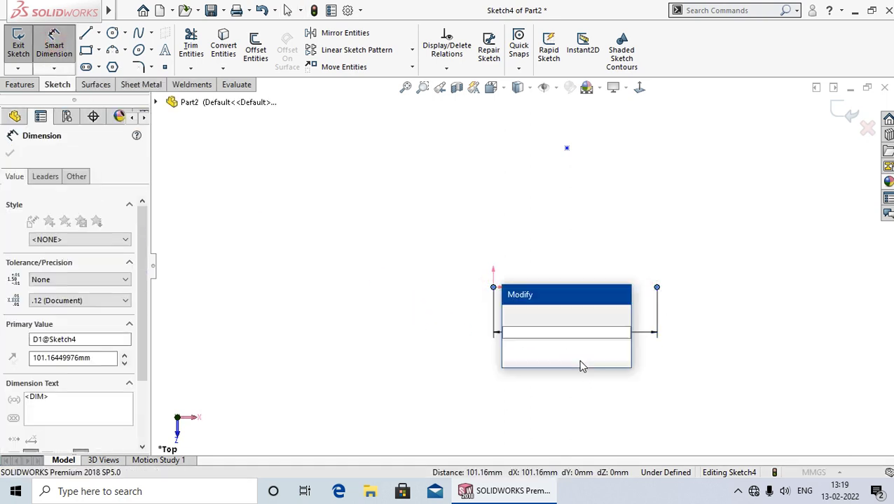
{"action": "type", "text": "100"}
{"action": "key", "text": "Return"}
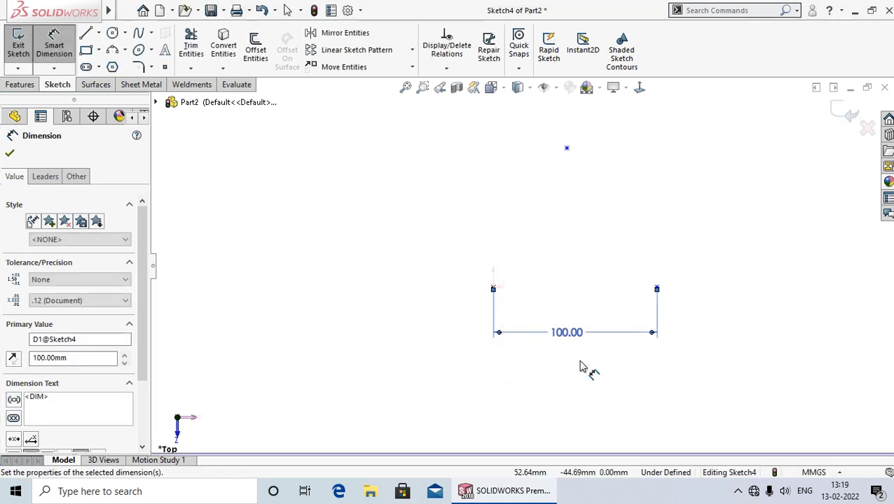
{"action": "left_click", "coordinate": [602, 385]}
Dimension the vertical distance between the right and top points as 90 mm
{"action": "left_click", "coordinate": [566, 147]}
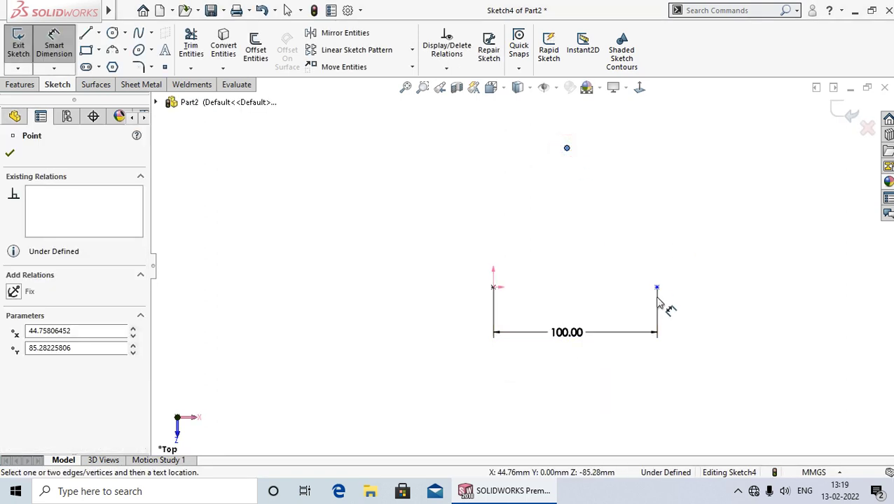
{"action": "left_click", "coordinate": [656, 289]}
{"action": "left_click", "coordinate": [722, 223]}
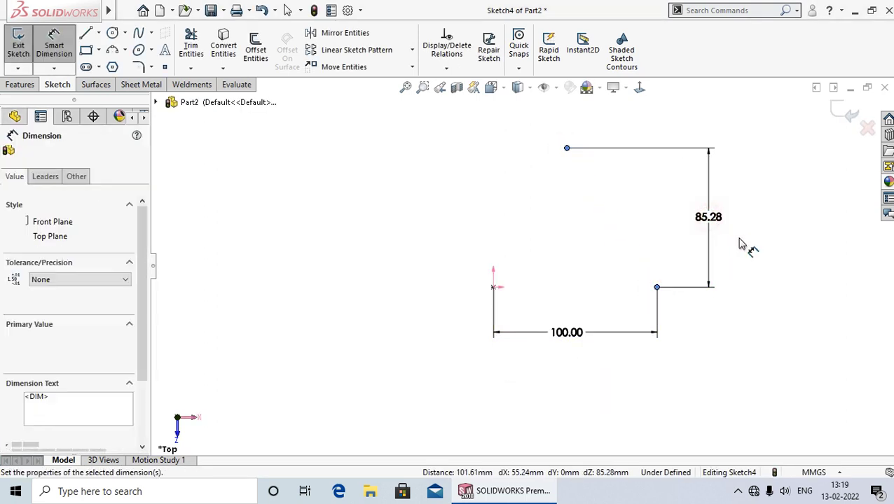
{"action": "type", "text": "80"}
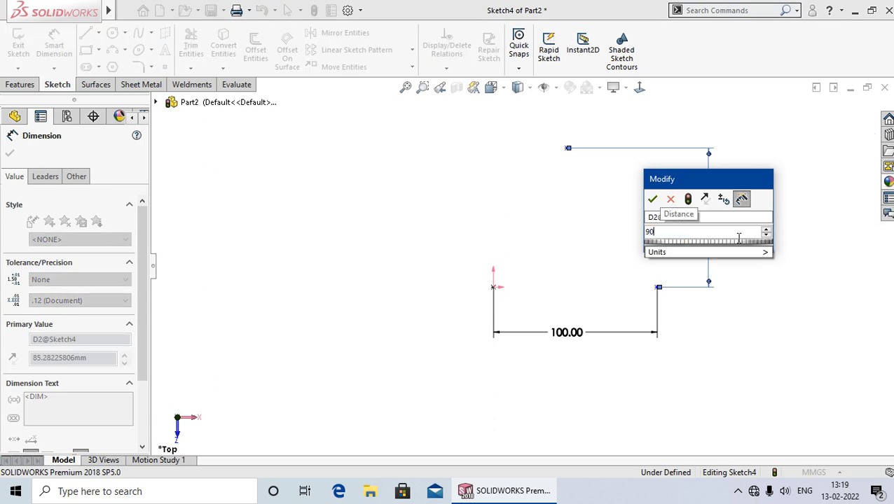
{"action": "key", "text": "Escape"}
{"action": "left_click", "coordinate": [759, 323]}
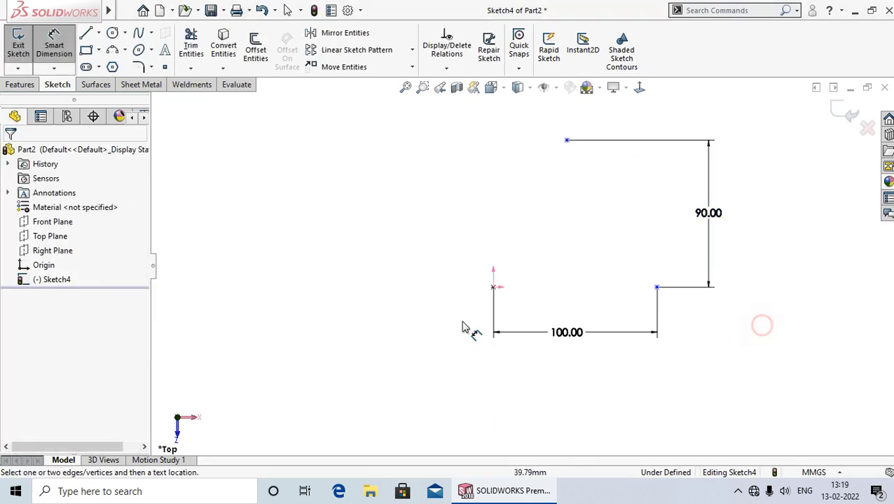
Dimension the angle at the origin between the right and top points as 120°
{"action": "left_click", "coordinate": [495, 291]}
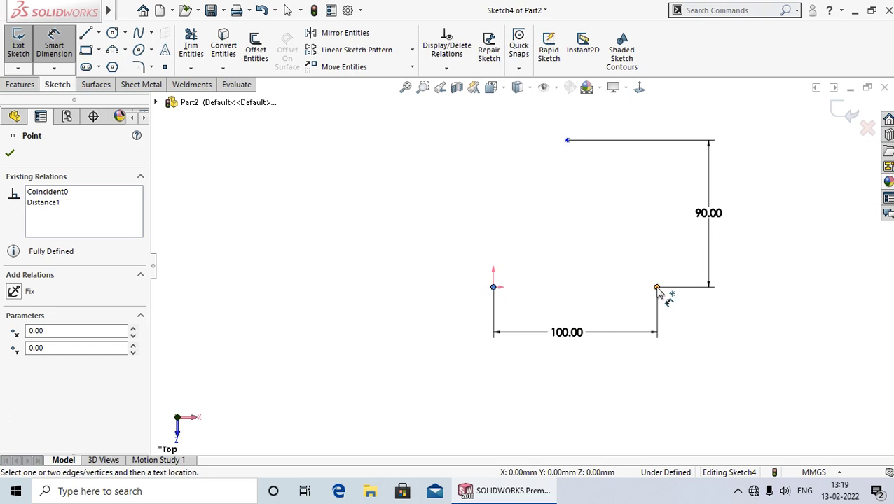
{"action": "left_click", "coordinate": [656, 288]}
{"action": "left_click", "coordinate": [566, 141]}
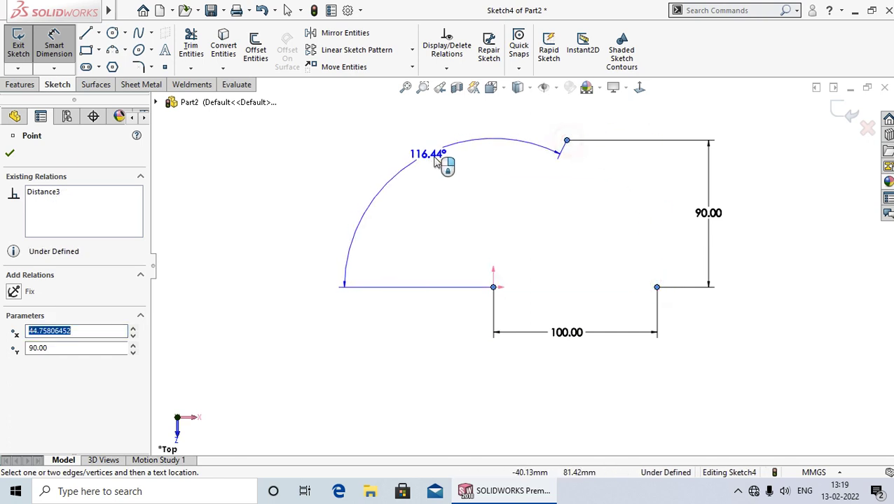
{"action": "left_click", "coordinate": [434, 159]}
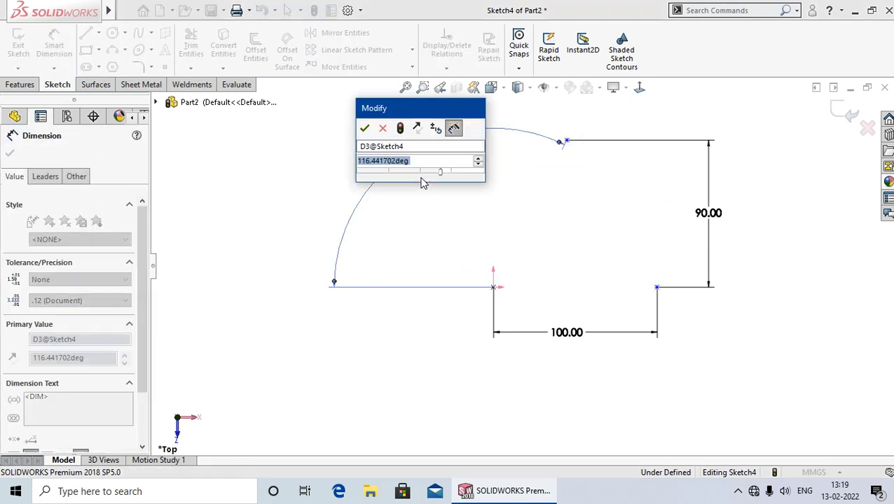
{"action": "type", "text": "120"}
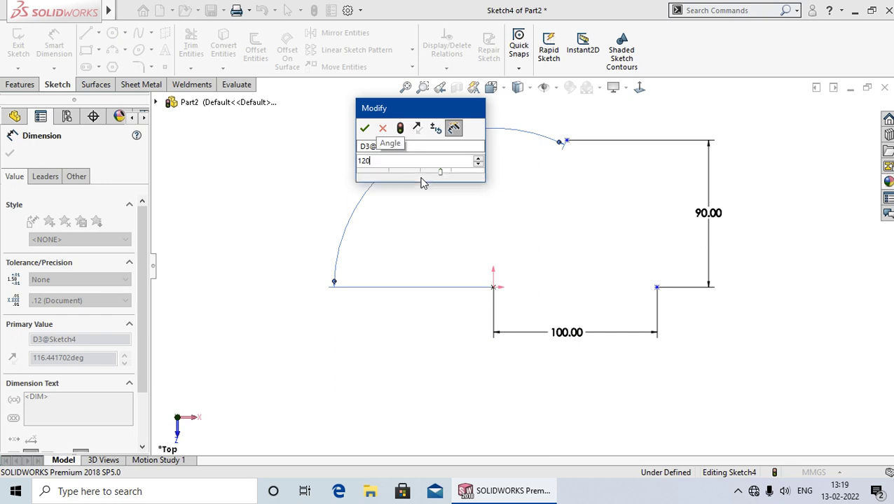
{"action": "key", "text": "Return"}
{"action": "left_click", "coordinate": [426, 225]}
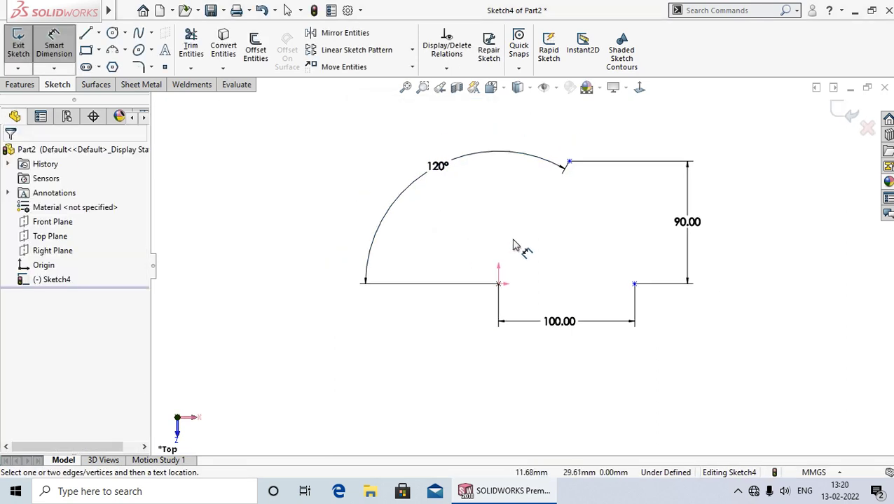
{"action": "scroll", "coordinate": [471, 163], "scroll_direction": "up", "scroll_amount": 1}
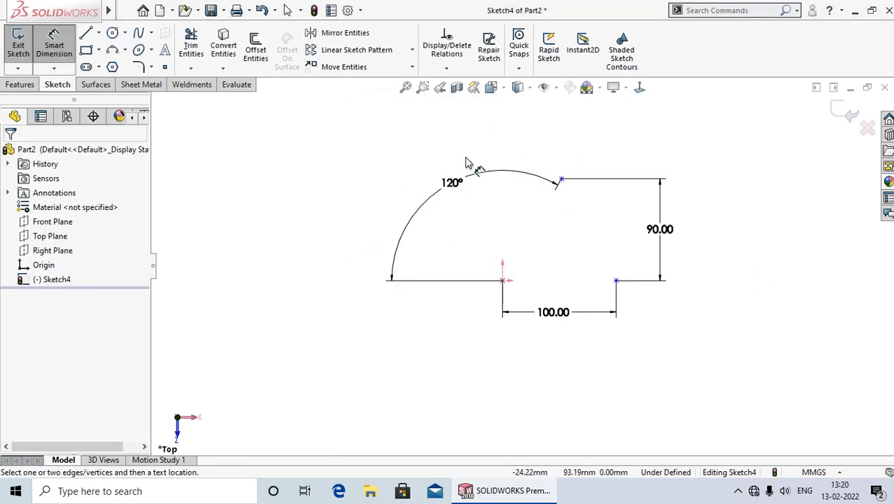
{"action": "scroll", "coordinate": [475, 153], "scroll_direction": "down", "scroll_amount": 1}
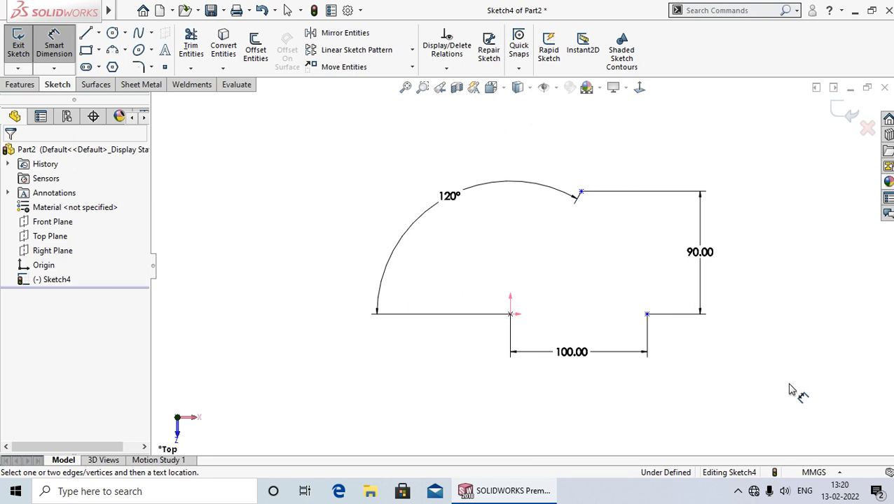
Delete the previous sketch geometry and draw a corner rectangle in its place
{"action": "key", "text": "Escape"}
{"action": "left_click_drag", "start_coordinate": [797, 410], "coordinate": [339, 152]}
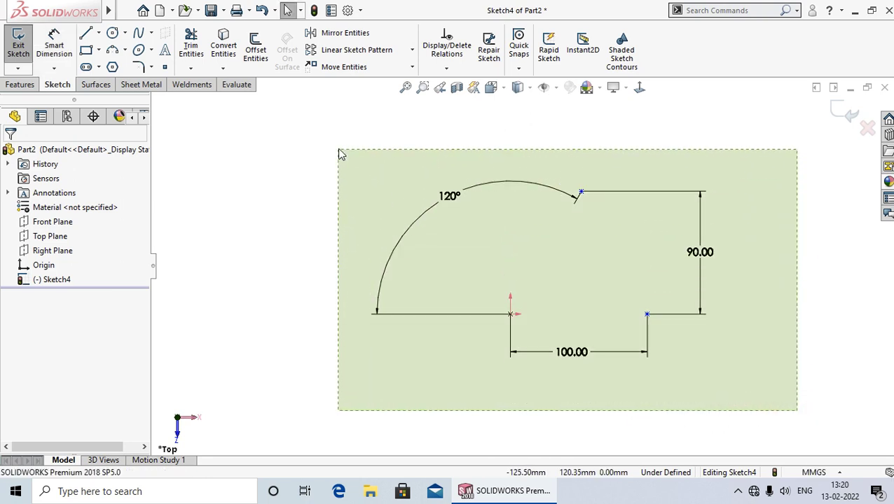
{"action": "key", "text": "Delete"}
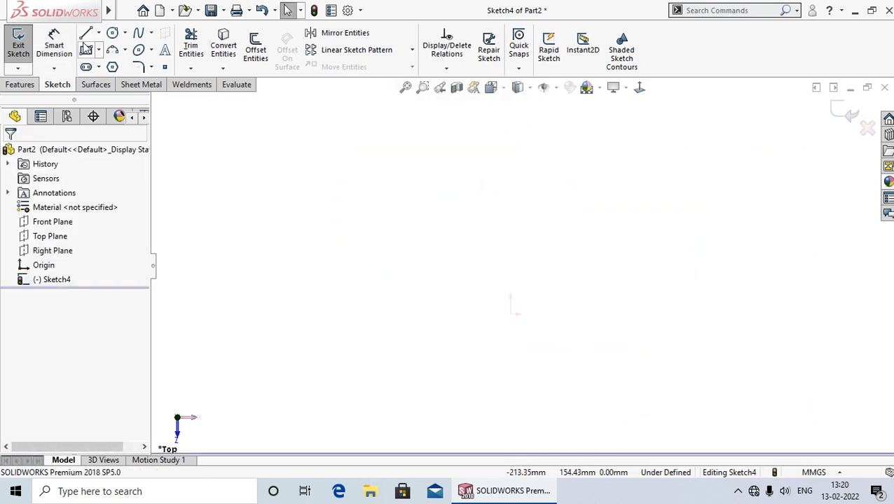
{"action": "left_click", "coordinate": [85, 50]}
{"action": "left_click", "coordinate": [228, 180]}
{"action": "left_click", "coordinate": [371, 295]}
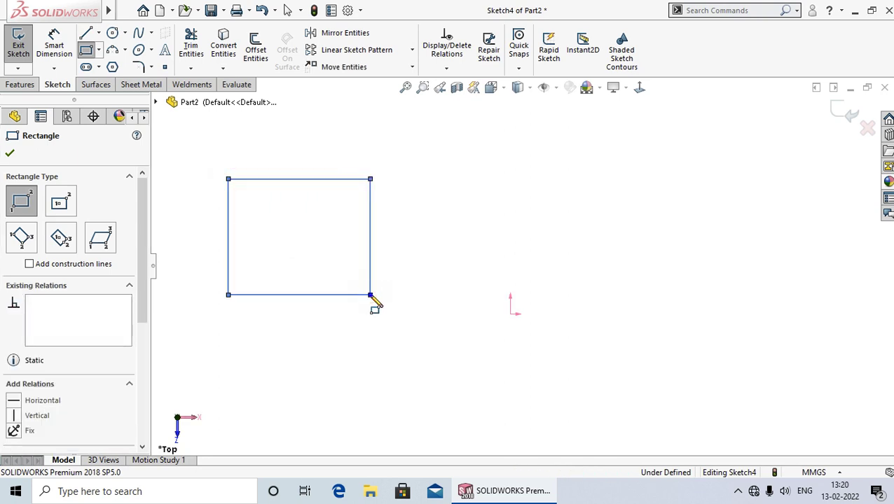
{"action": "right_click", "coordinate": [373, 300]}
{"action": "left_click", "coordinate": [396, 305]}
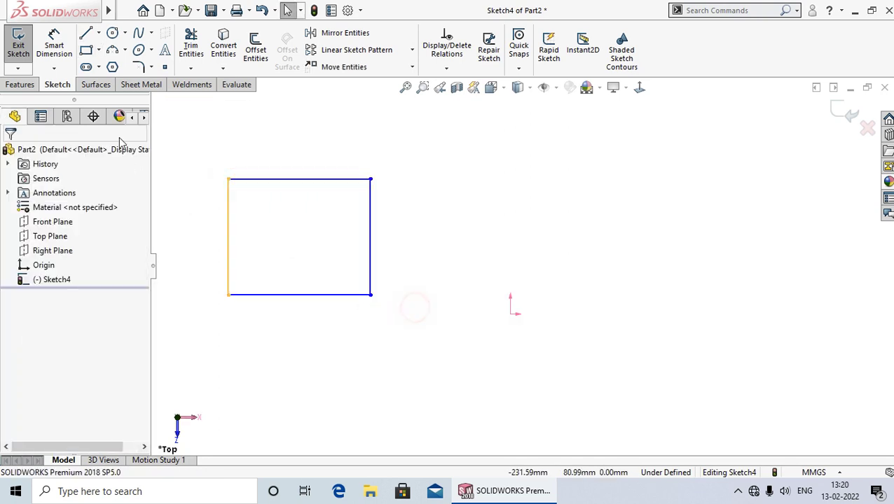
Place sketch points on the rectangle's top, right and bottom edges
{"action": "left_click", "coordinate": [164, 68]}
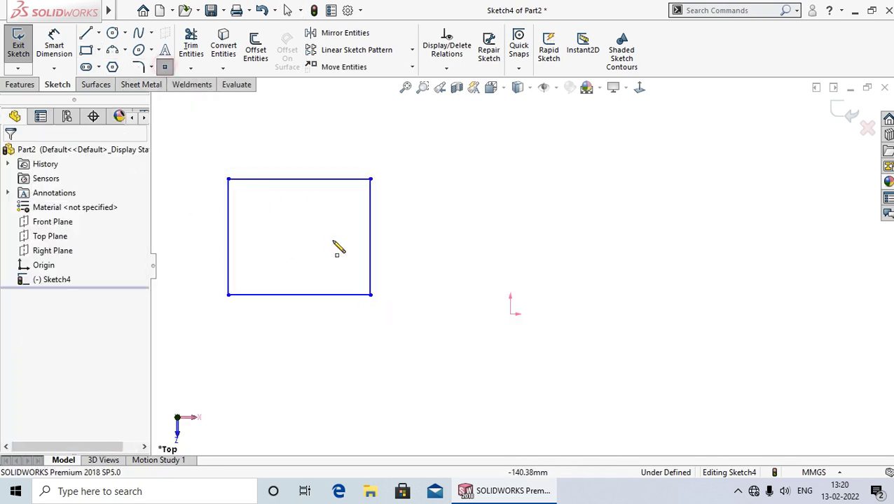
{"action": "left_click", "coordinate": [264, 179]}
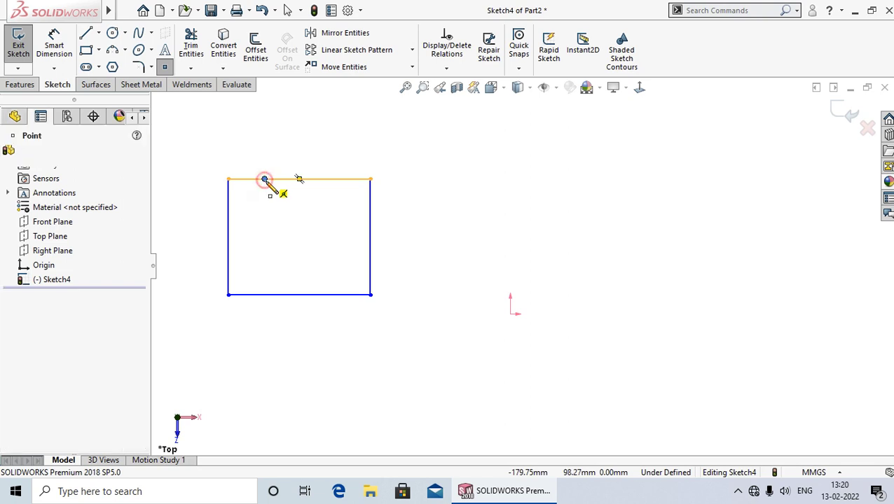
{"action": "left_click", "coordinate": [370, 261]}
{"action": "left_click", "coordinate": [273, 295]}
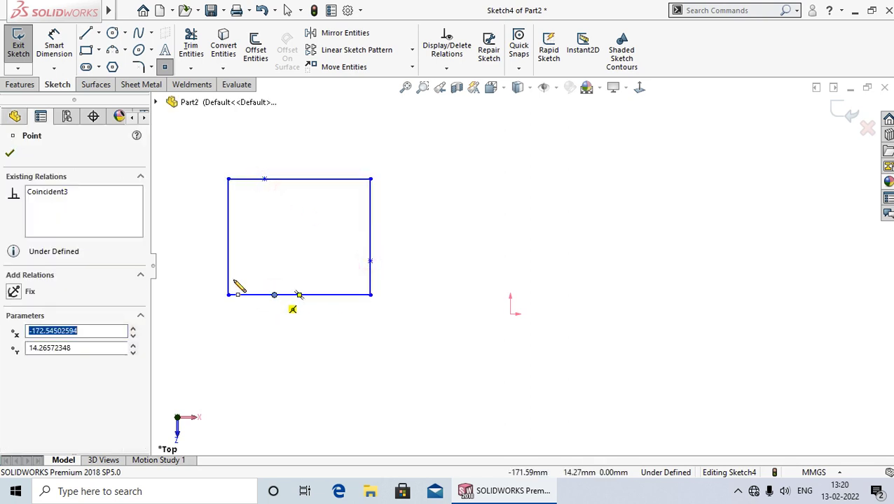
{"action": "left_click", "coordinate": [10, 154]}
Dimension the top-edge point 25 from the rectangle's left edge
{"action": "left_click", "coordinate": [54, 46]}
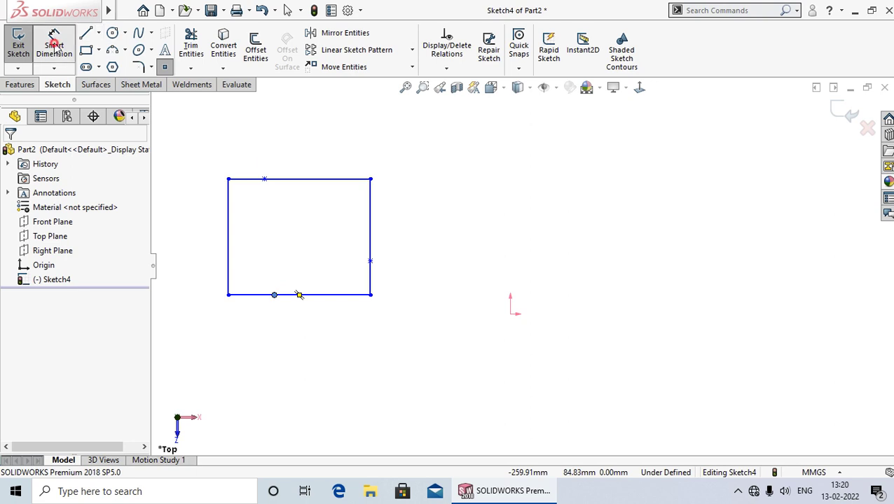
{"action": "left_click", "coordinate": [228, 196]}
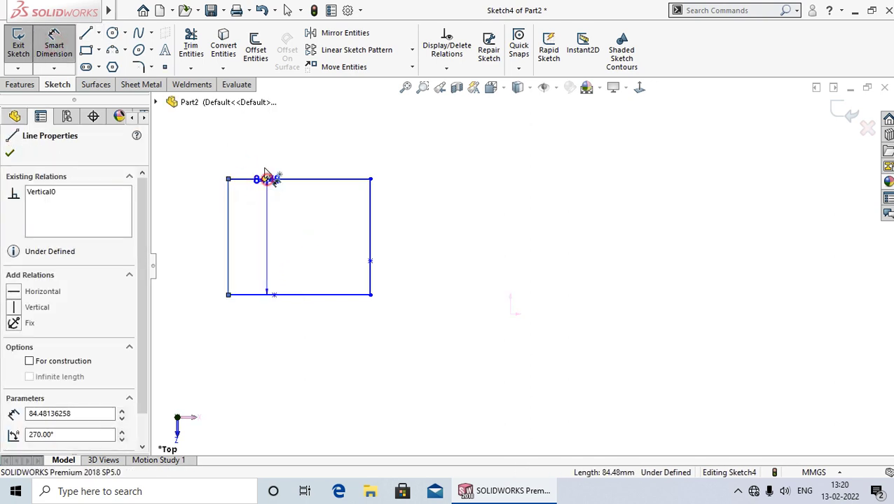
{"action": "left_click", "coordinate": [264, 179]}
{"action": "left_click", "coordinate": [333, 142]}
{"action": "type", "text": "25"}
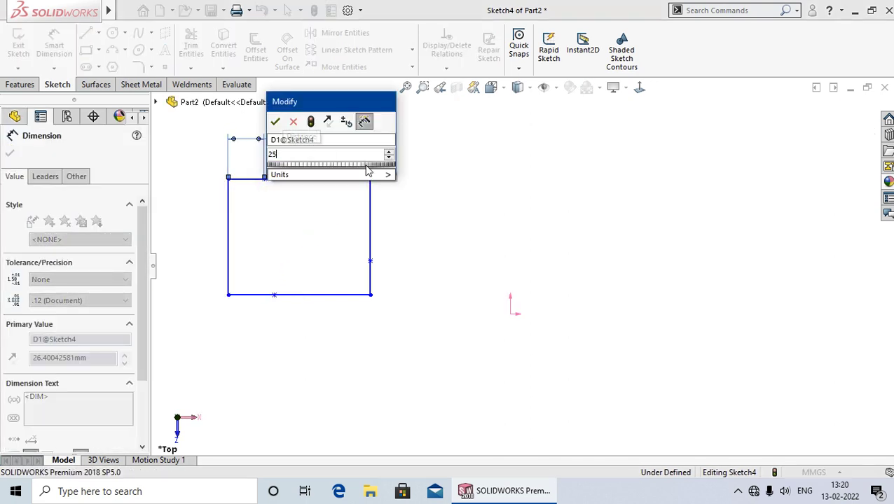
{"action": "key", "text": "Return"}
{"action": "left_click", "coordinate": [462, 223]}
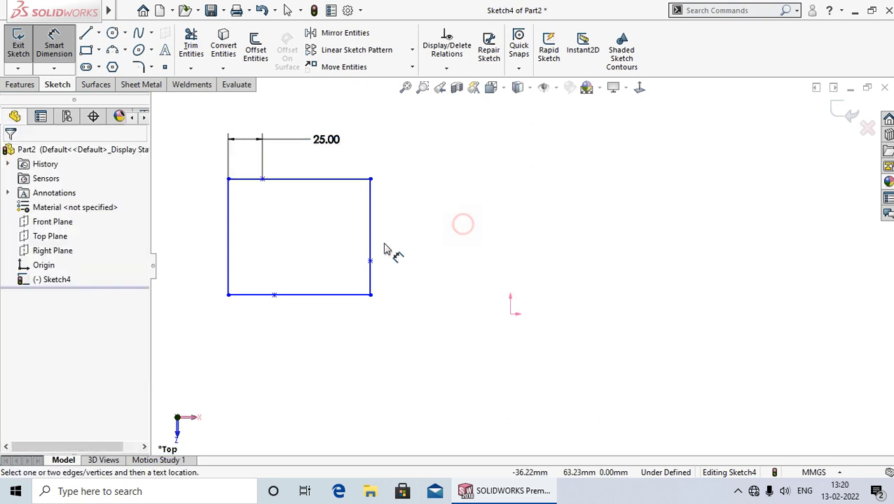
Dimension the right-edge point 60 from the rectangle's top edge
{"action": "left_click", "coordinate": [364, 181]}
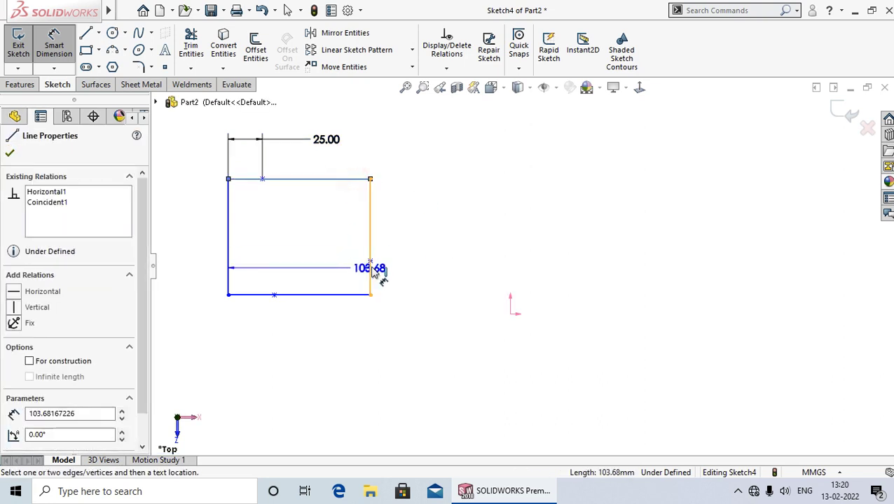
{"action": "left_click", "coordinate": [373, 267]}
{"action": "left_click", "coordinate": [443, 235]}
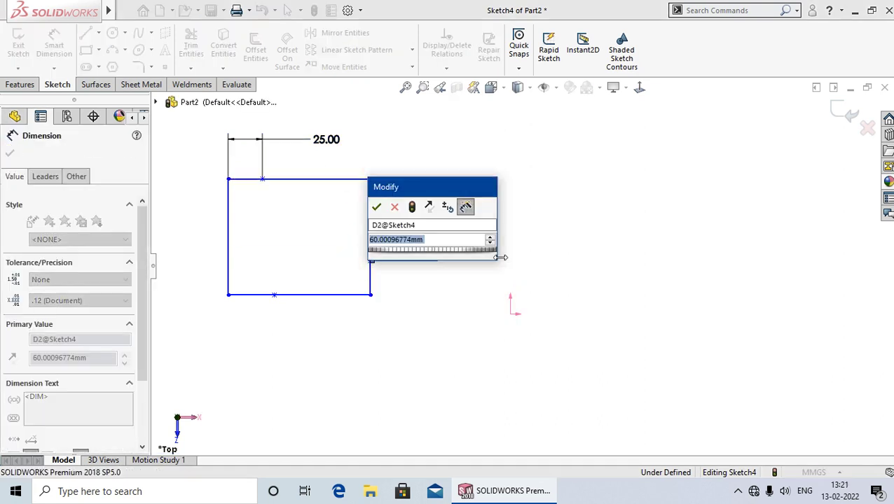
{"action": "type", "text": "60"}
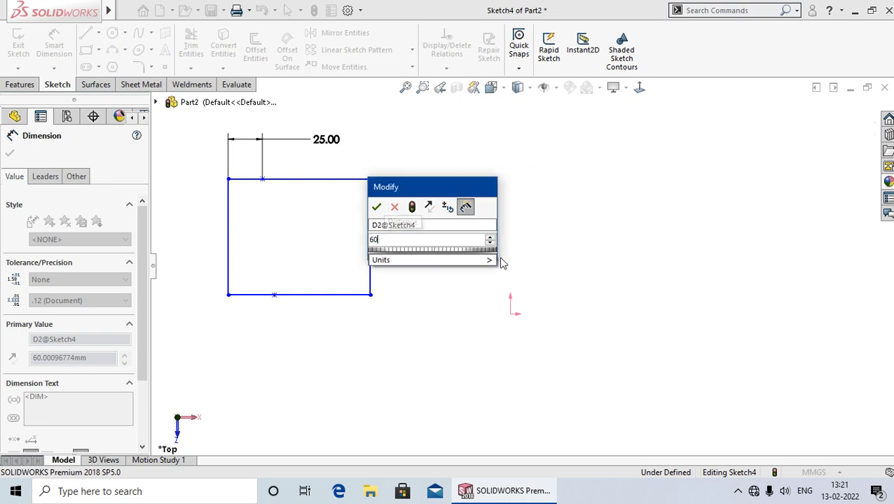
{"action": "key", "text": "Return"}
{"action": "left_click", "coordinate": [659, 365]}
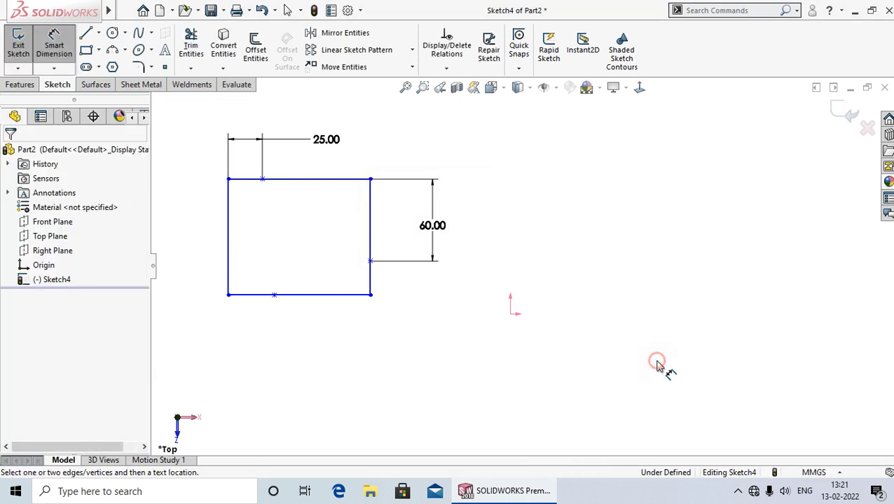
Dimension the bottom-edge point 70 from the rectangle's bottom-right corner
{"action": "left_click", "coordinate": [274, 295]}
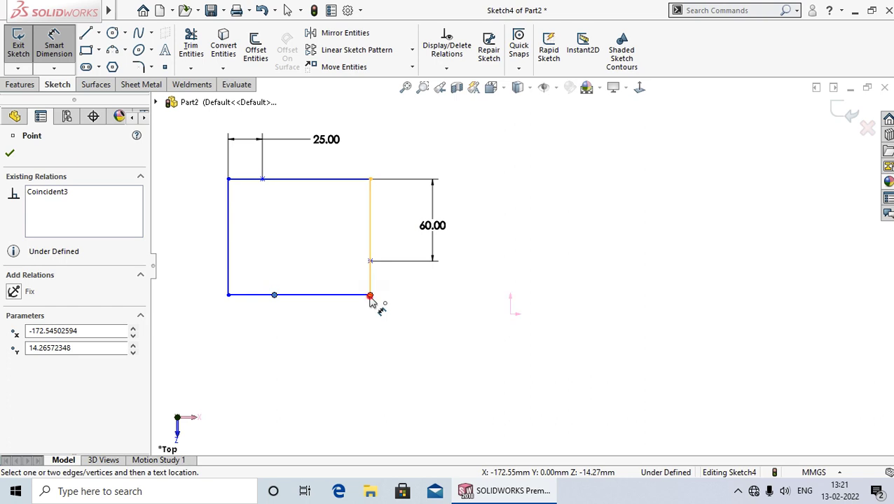
{"action": "left_click", "coordinate": [370, 296]}
{"action": "left_click", "coordinate": [335, 337]}
{"action": "type", "text": "7"}
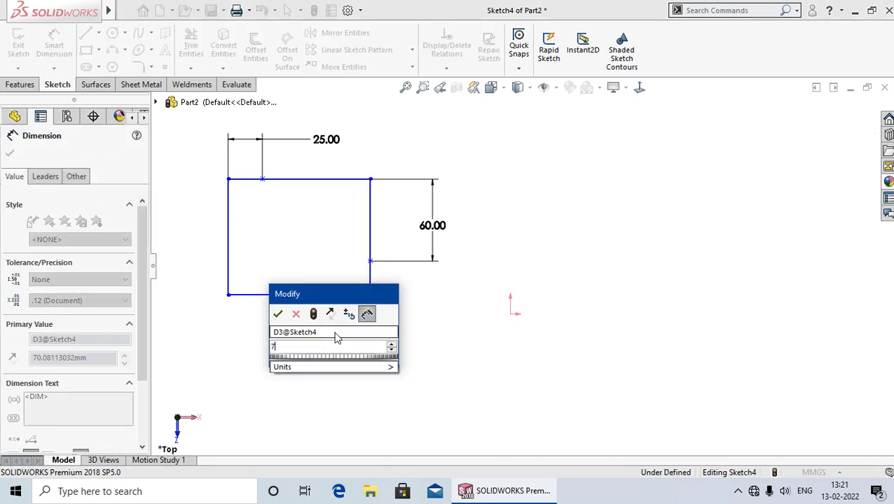
{"action": "type", "text": "0"}
{"action": "key", "text": "Return"}
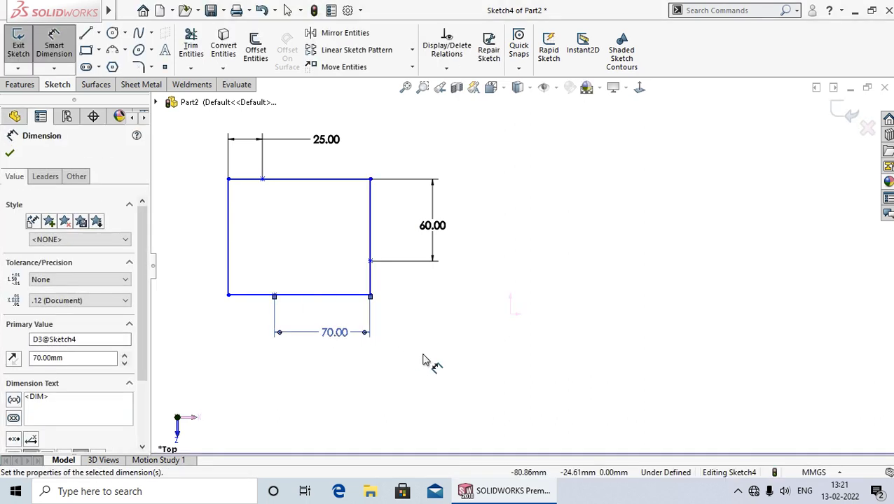
{"action": "left_click", "coordinate": [421, 352]}
Add a 46° angle between the right-edge and bottom-edge points, measured from the bottom edge
{"action": "left_click", "coordinate": [440, 334]}
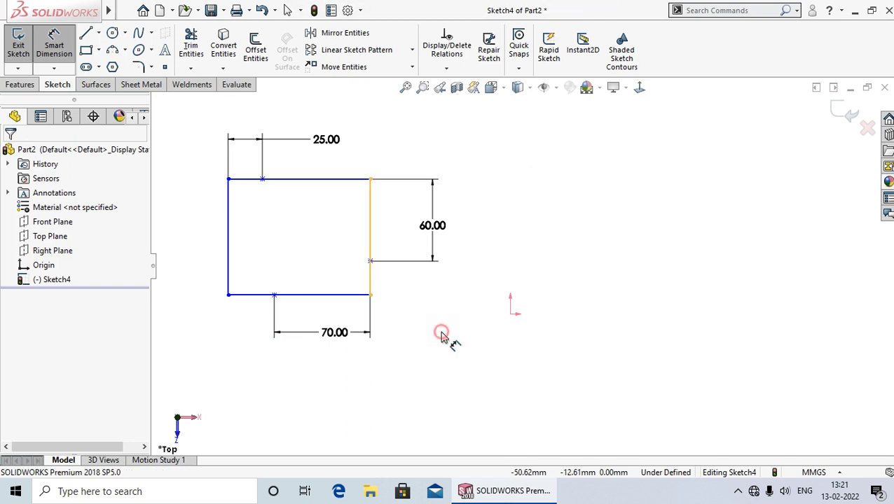
{"action": "left_click", "coordinate": [262, 180]}
{"action": "left_click", "coordinate": [369, 261]}
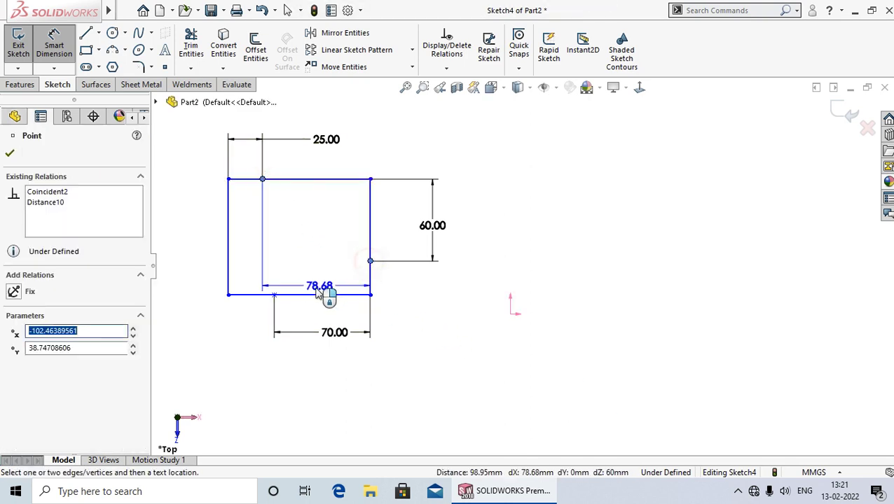
{"action": "left_click", "coordinate": [270, 296]}
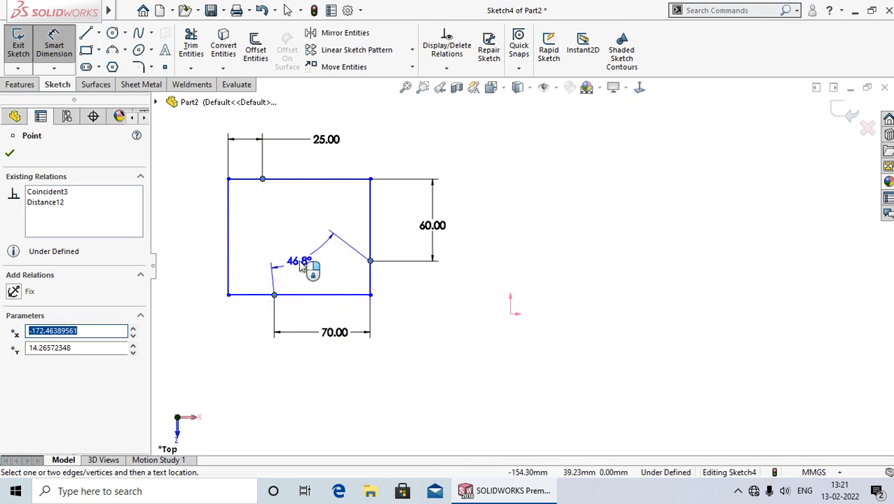
{"action": "left_click", "coordinate": [313, 271]}
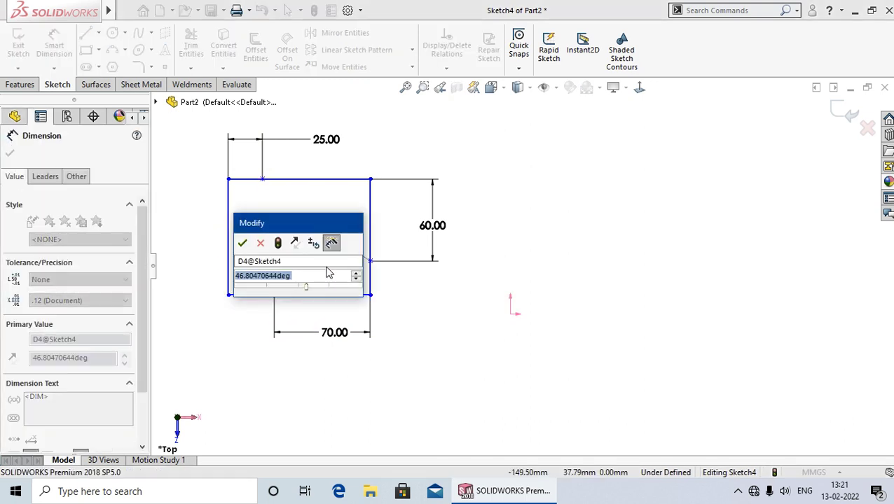
{"action": "type", "text": "46"}
{"action": "key", "text": "Return"}
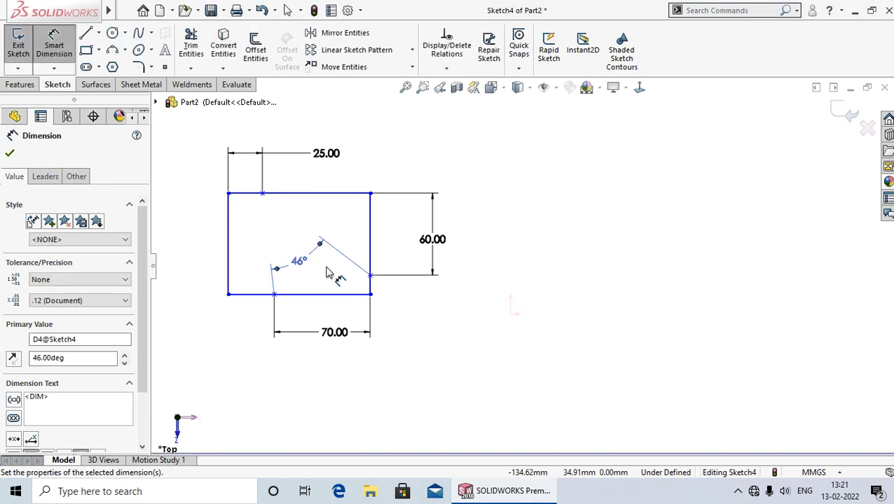
{"action": "left_click", "coordinate": [444, 319]}
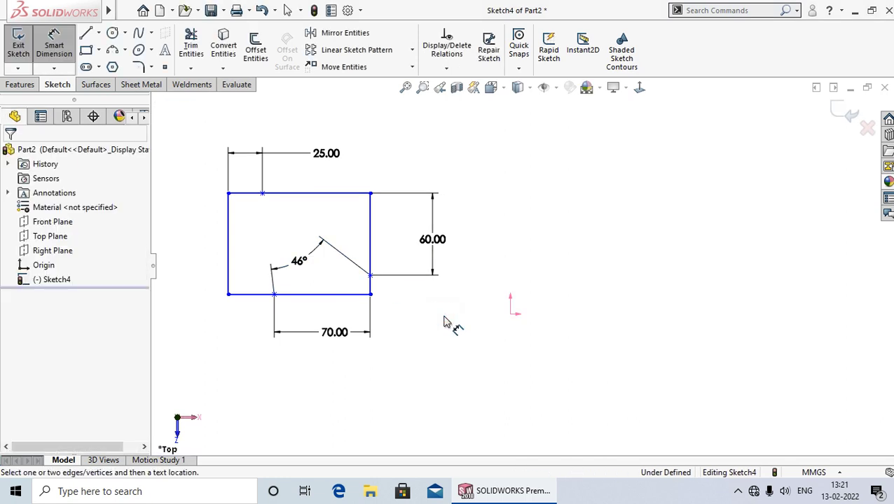
Draw a circle to the right of the rectangle
{"action": "key", "text": "Escape"}
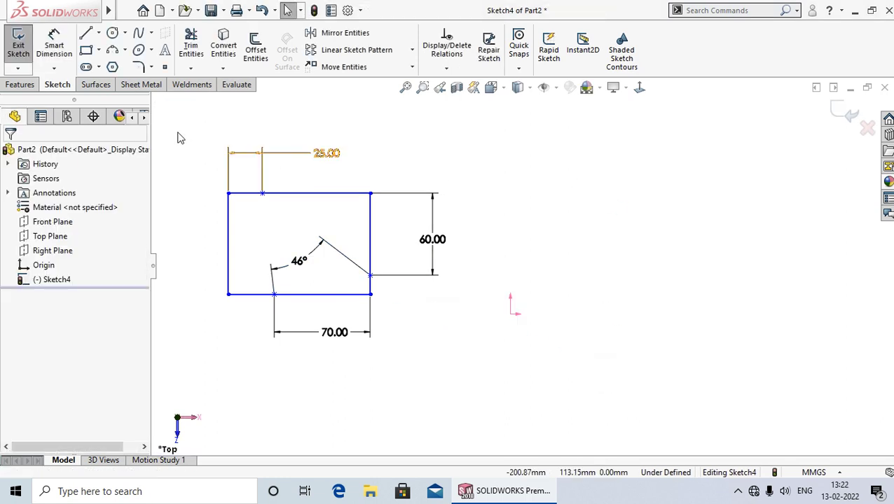
{"action": "left_click", "coordinate": [112, 33]}
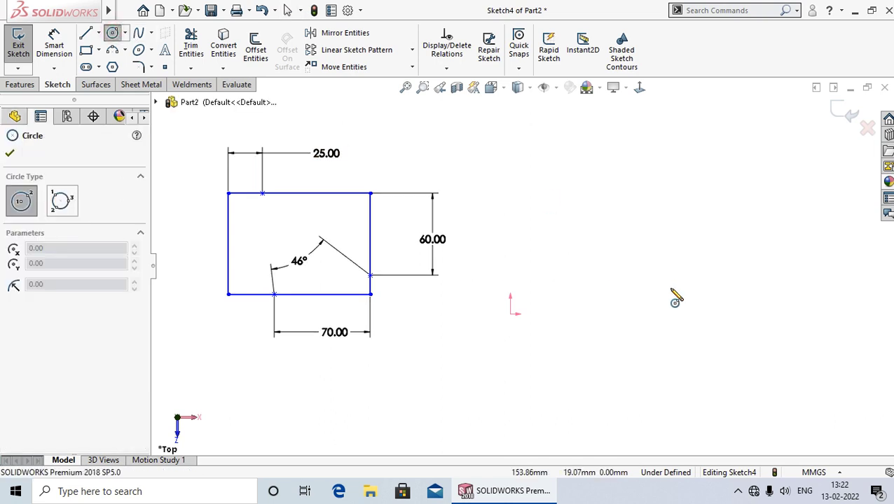
{"action": "left_click", "coordinate": [645, 259]}
{"action": "left_click", "coordinate": [646, 200]}
{"action": "right_click", "coordinate": [647, 200]}
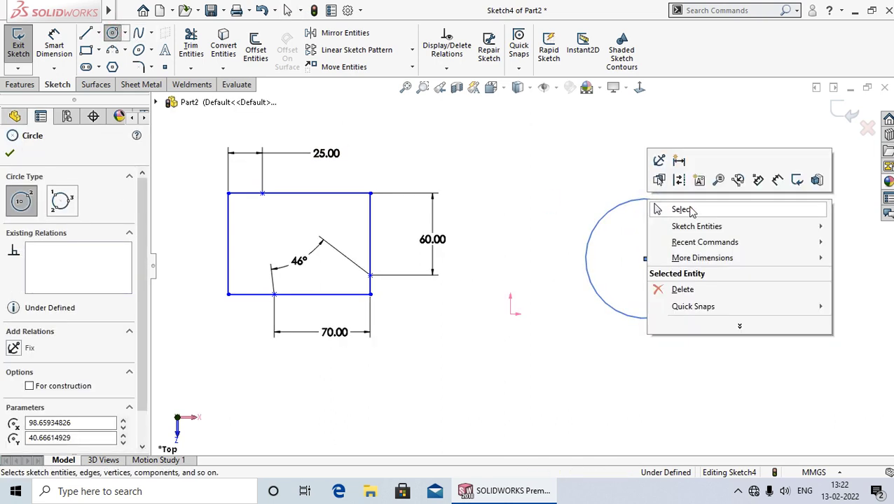
{"action": "left_click", "coordinate": [689, 209]}
Place sketch points on the circle's left edge, lower edge and centre
{"action": "left_click", "coordinate": [165, 67]}
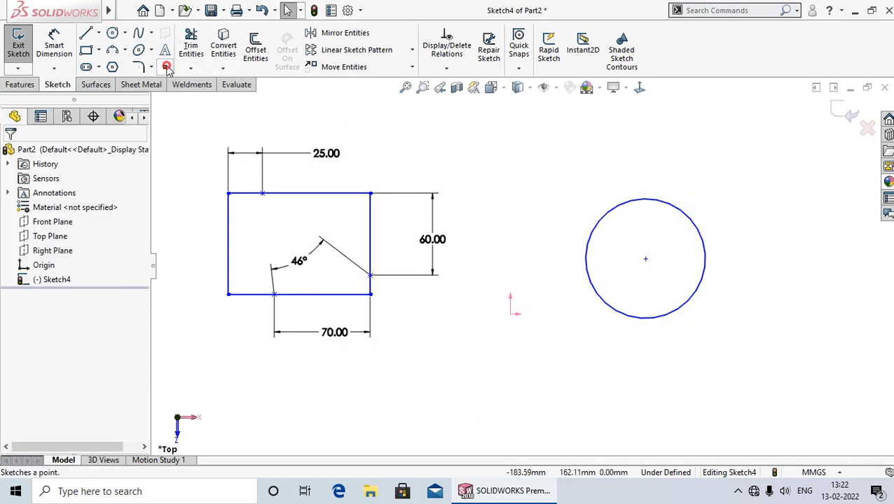
{"action": "left_click", "coordinate": [587, 276]}
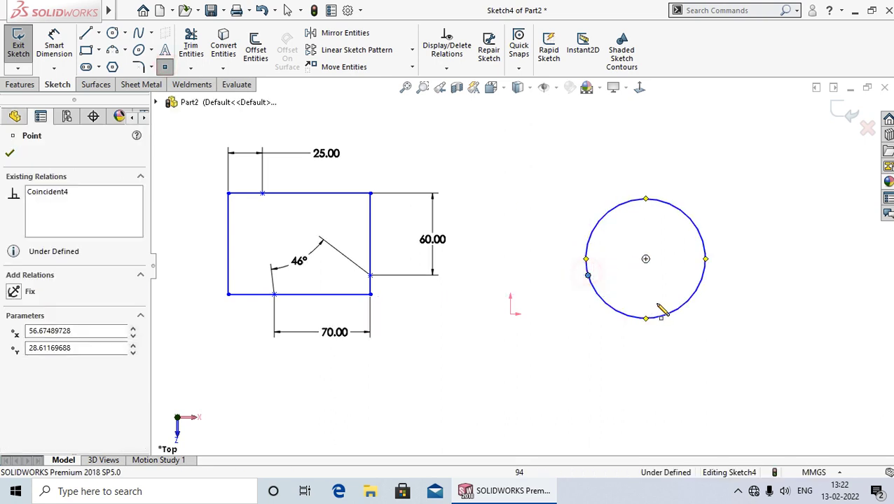
{"action": "left_click", "coordinate": [666, 314]}
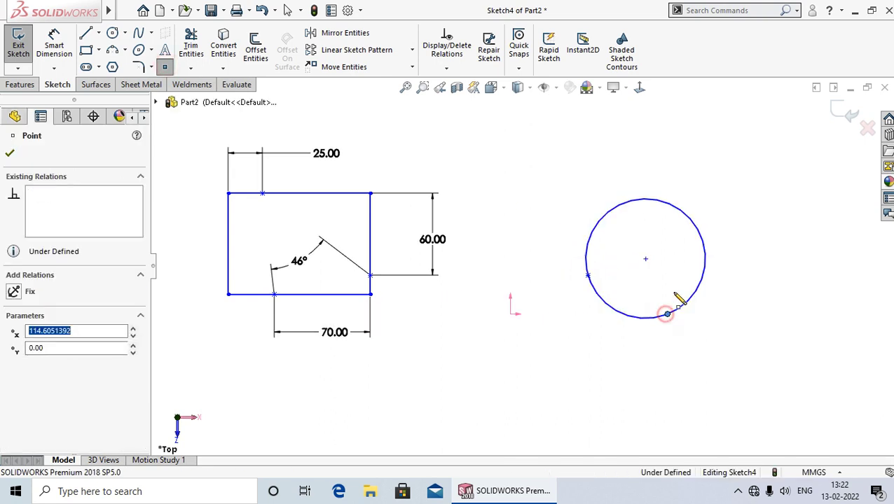
{"action": "left_click", "coordinate": [646, 259]}
{"action": "right_click", "coordinate": [646, 260]}
{"action": "left_click", "coordinate": [676, 269]}
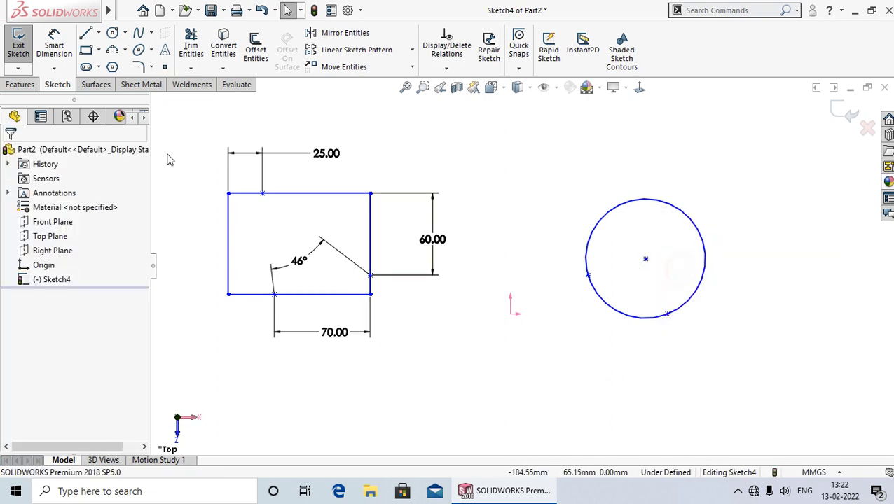
Dimension the horizontal distance between the circle's left and lower points as 57.93
{"action": "left_click", "coordinate": [40, 51]}
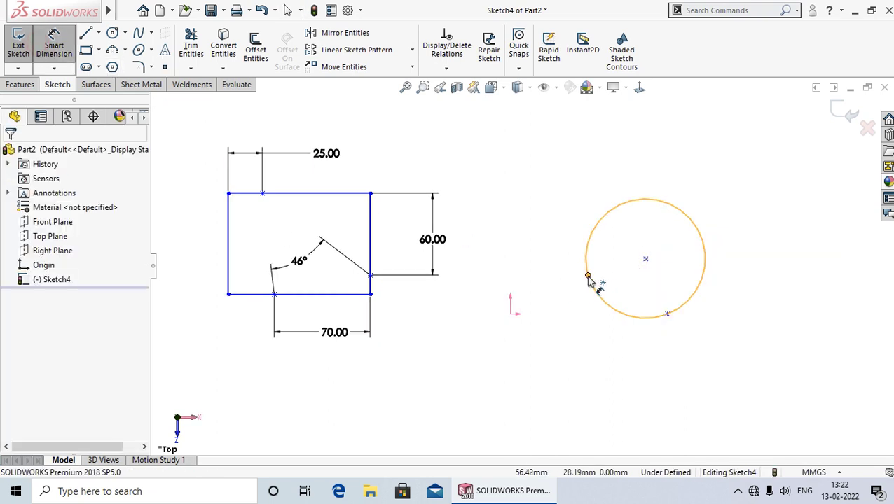
{"action": "left_click", "coordinate": [587, 276]}
{"action": "left_click", "coordinate": [668, 316]}
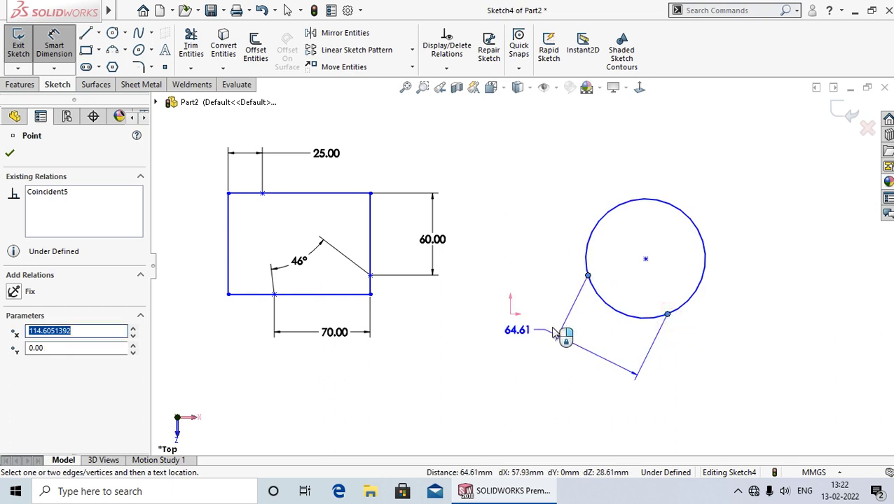
{"action": "left_click", "coordinate": [634, 354]}
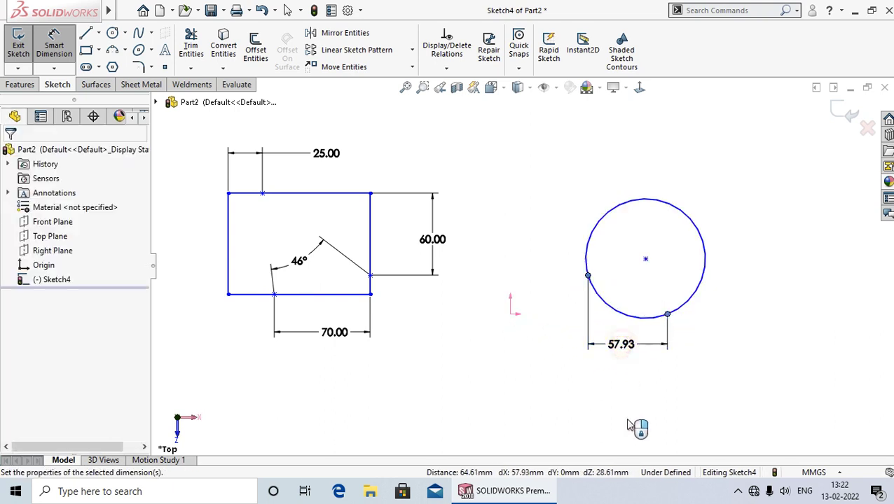
{"action": "left_click", "coordinate": [564, 326]}
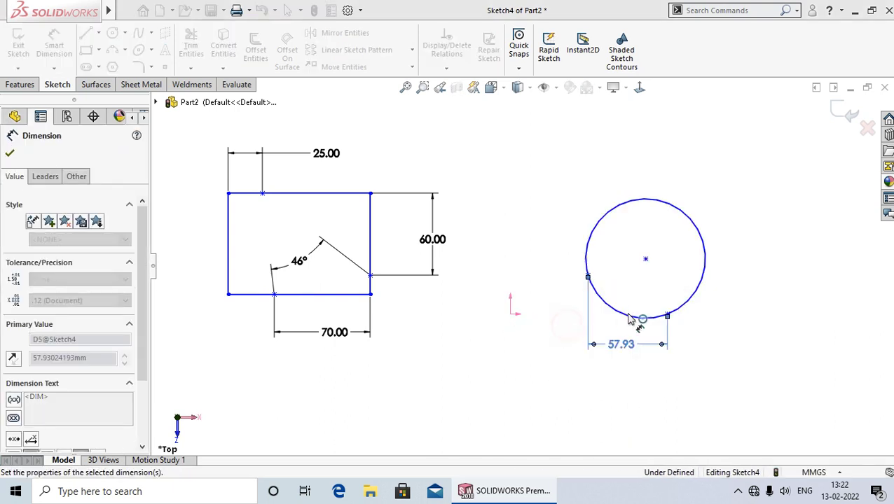
Dimension the vertical offset from the circle's centre to the lower point as 40.67
{"action": "left_click", "coordinate": [646, 259]}
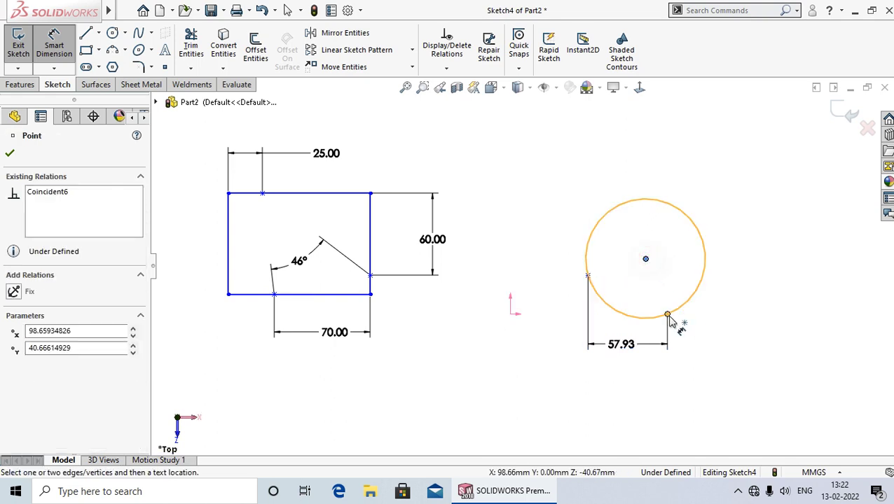
{"action": "left_click", "coordinate": [667, 316]}
{"action": "left_click", "coordinate": [748, 287]}
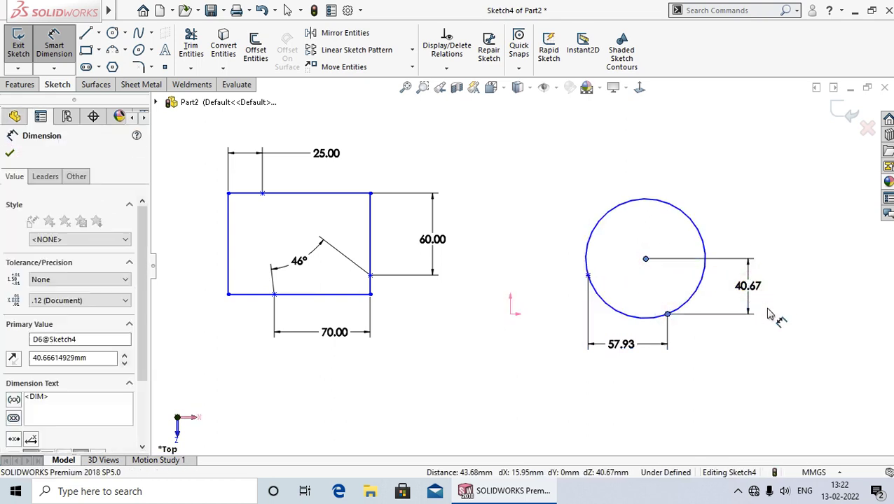
{"action": "left_click", "coordinate": [691, 265]}
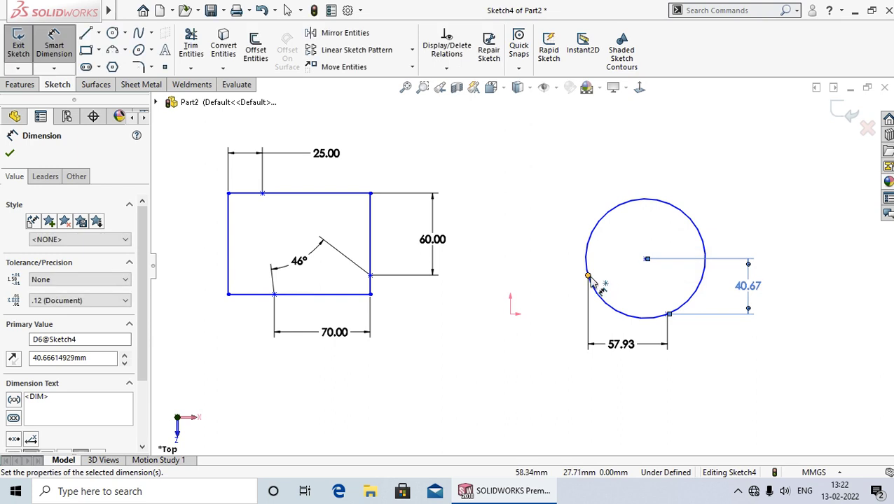
Add an 84.61° angle dimension between the left point and the circle's centre
{"action": "left_click", "coordinate": [588, 274]}
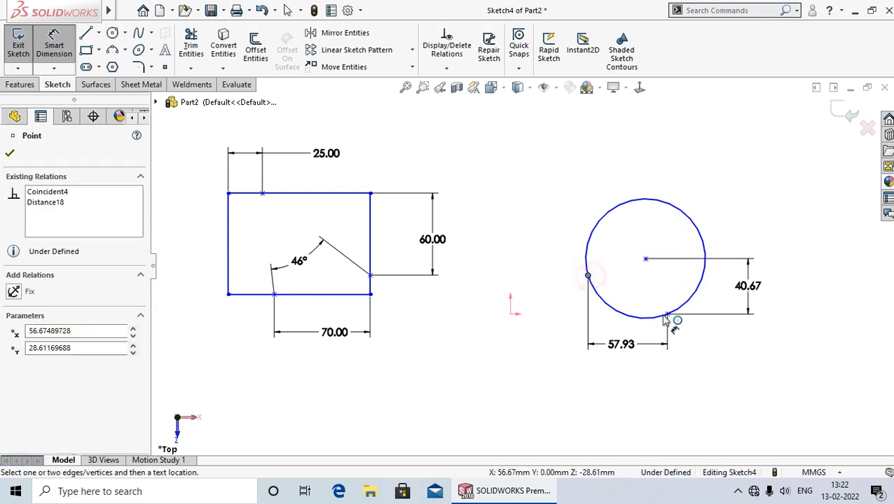
{"action": "left_click", "coordinate": [645, 259]}
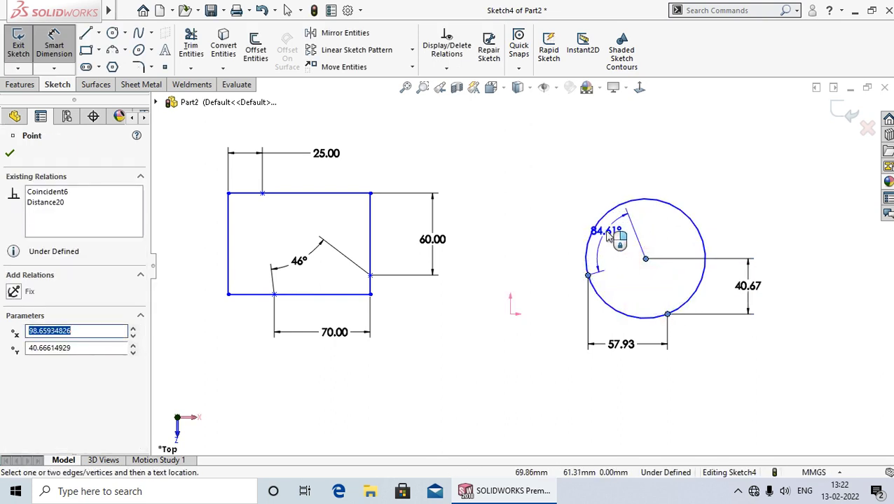
{"action": "left_click", "coordinate": [553, 210]}
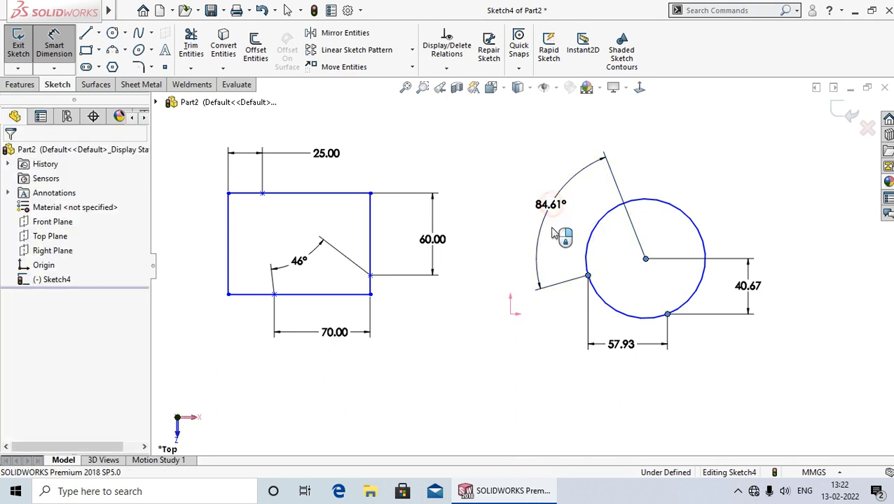
{"action": "left_click", "coordinate": [495, 187]}
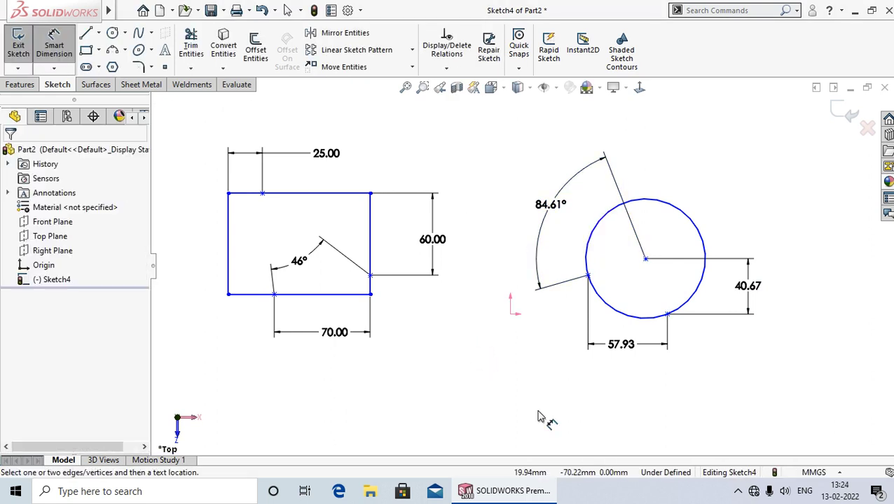
Dimension the rectangle's top edge length as 103.68, placed above it
{"action": "key", "text": "Escape"}
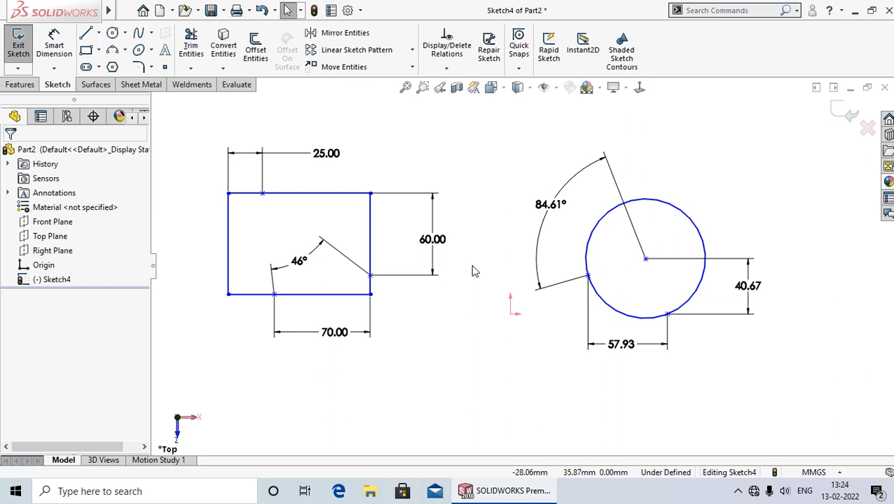
{"action": "left_click", "coordinate": [238, 193]}
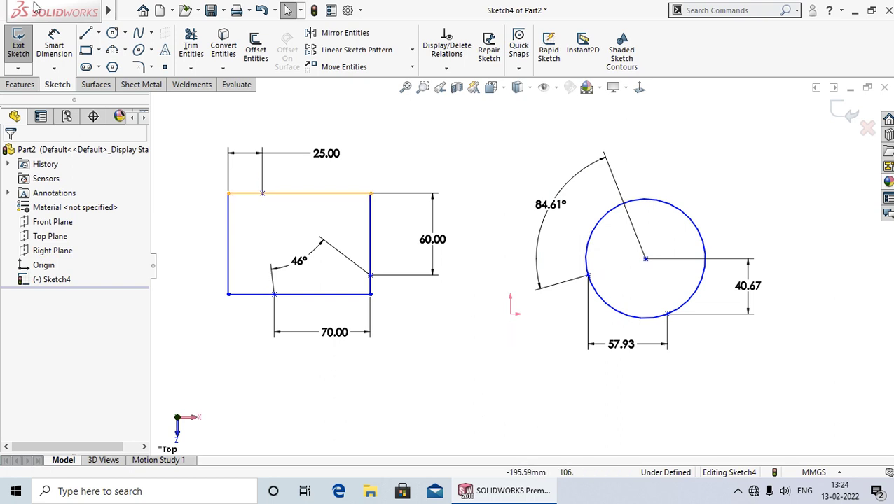
{"action": "left_click", "coordinate": [55, 46]}
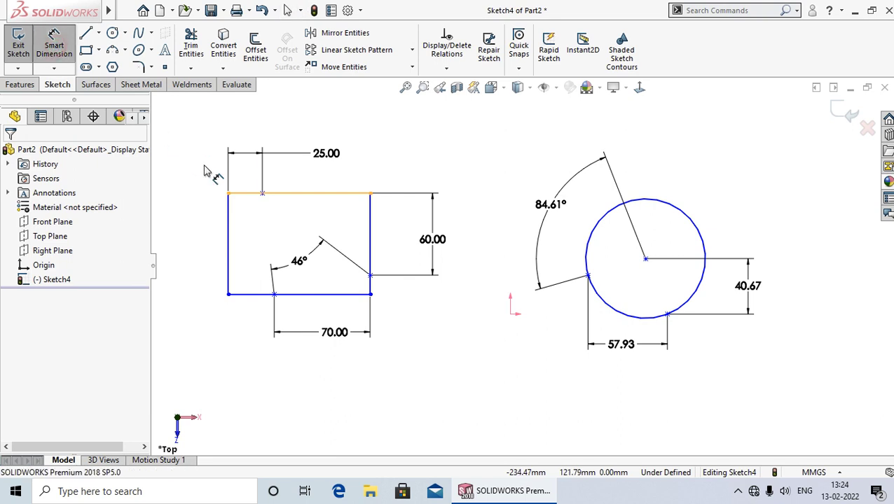
{"action": "left_click", "coordinate": [292, 193]}
{"action": "left_click", "coordinate": [306, 133]}
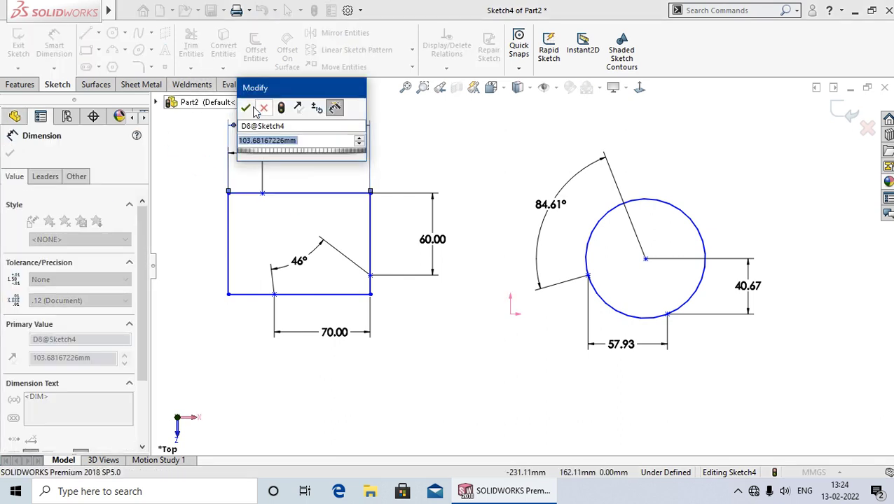
{"action": "left_click", "coordinate": [247, 109]}
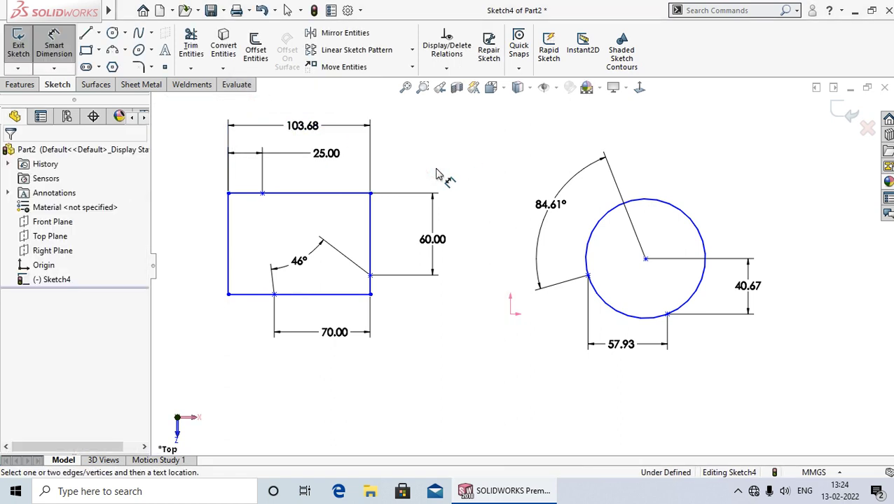